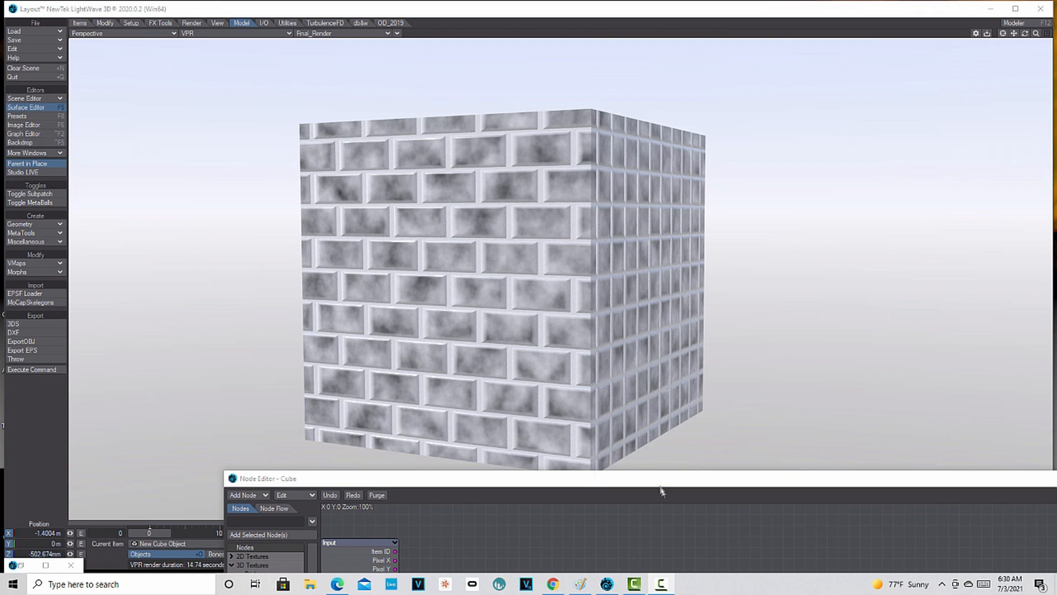
Clear the current scene and create a 10 m cube with one segment per axis and the surface name Cube.
{"action": "left_click", "coordinate": [39, 68]}
{"action": "left_click", "coordinate": [298, 312]}
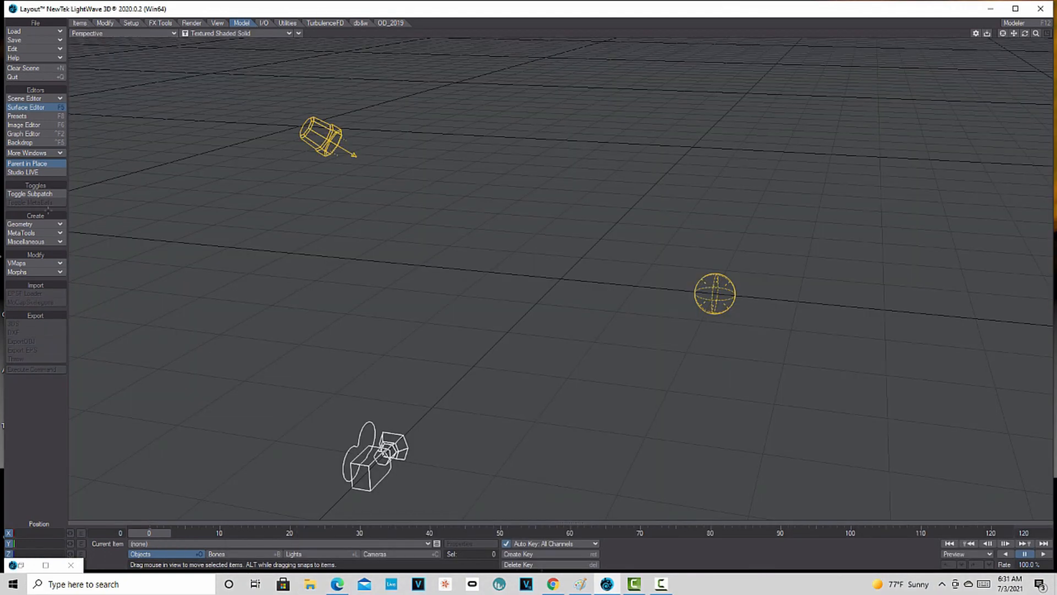
{"action": "left_click", "coordinate": [37, 224]}
{"action": "left_click", "coordinate": [38, 225]}
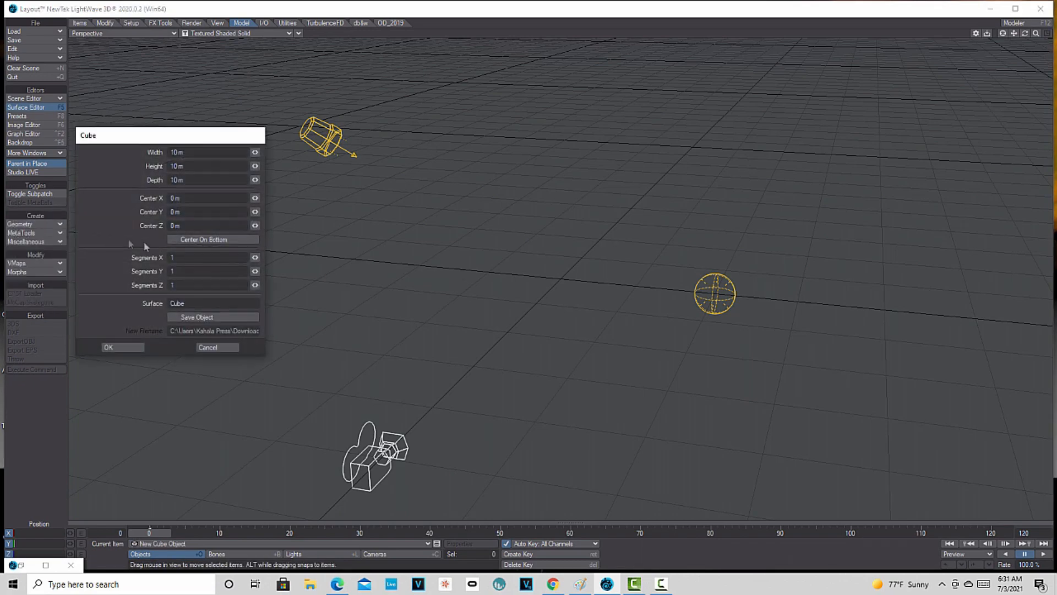
{"action": "left_click", "coordinate": [138, 347]}
{"action": "left_click_drag", "start_coordinate": [1025, 33], "coordinate": [1035, 61]}
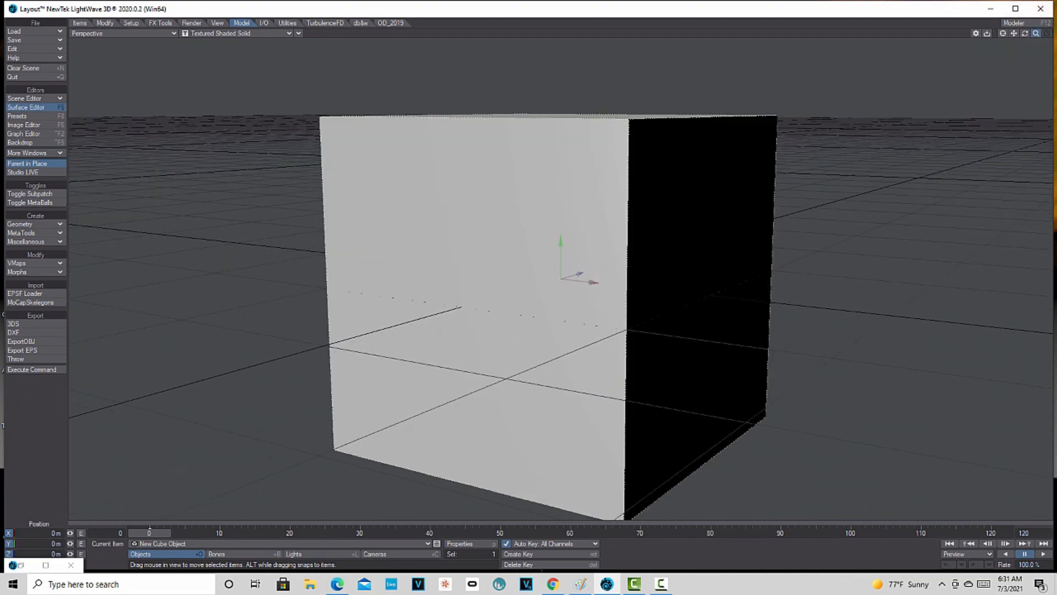
Open the node graph of the Cube surface, add a 3D Bricks texture and connect its Color output to the Principled BSDF Color input.
{"action": "left_click", "coordinate": [41, 105]}
{"action": "double_click", "coordinate": [460, 126]}
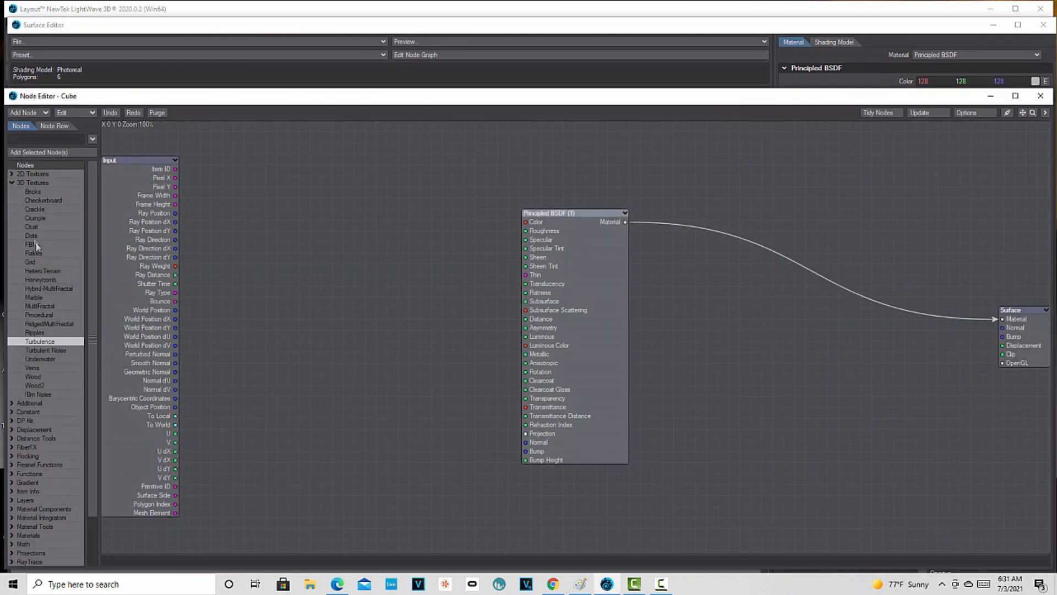
{"action": "double_click", "coordinate": [40, 192]}
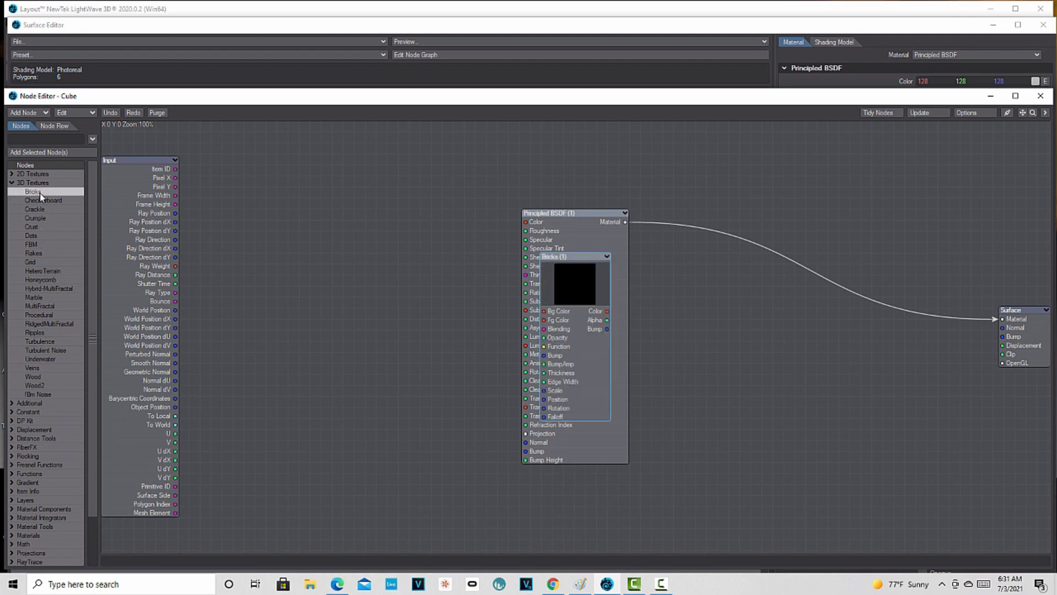
{"action": "left_click_drag", "start_coordinate": [581, 295], "coordinate": [526, 221]}
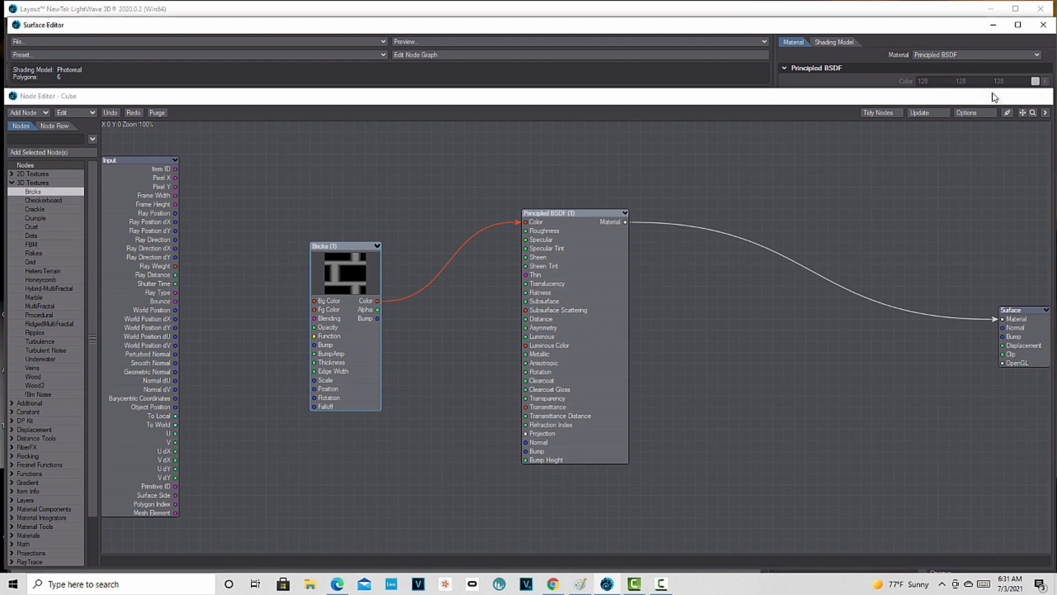
Minimise the Node Editor and Surface Editor, and set the perspective viewport's display mode to VPR.
{"action": "left_click", "coordinate": [993, 97]}
{"action": "left_click", "coordinate": [994, 25]}
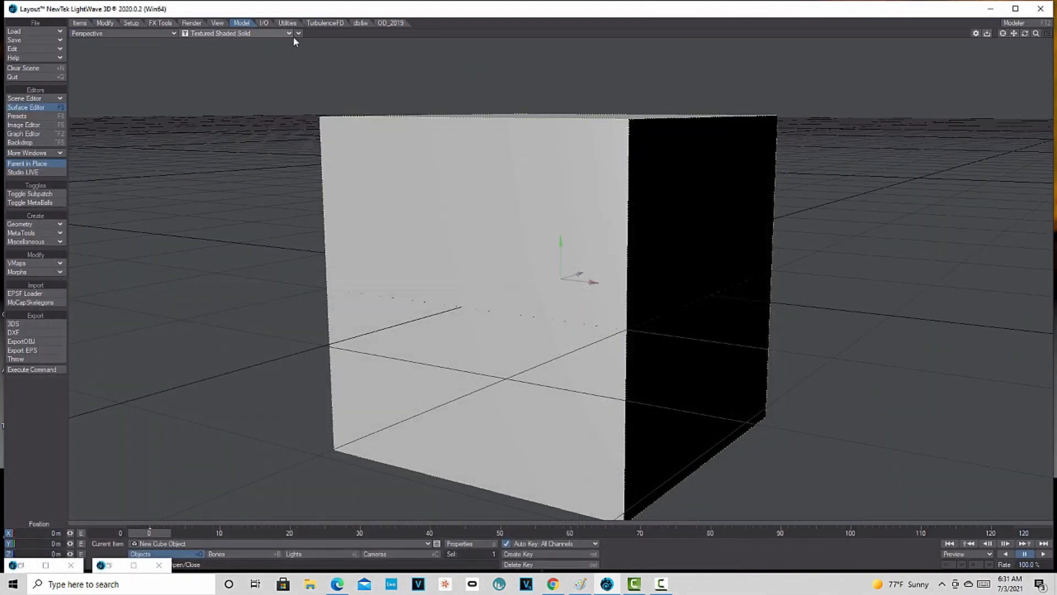
{"action": "left_click", "coordinate": [287, 33]}
{"action": "left_click", "coordinate": [277, 83]}
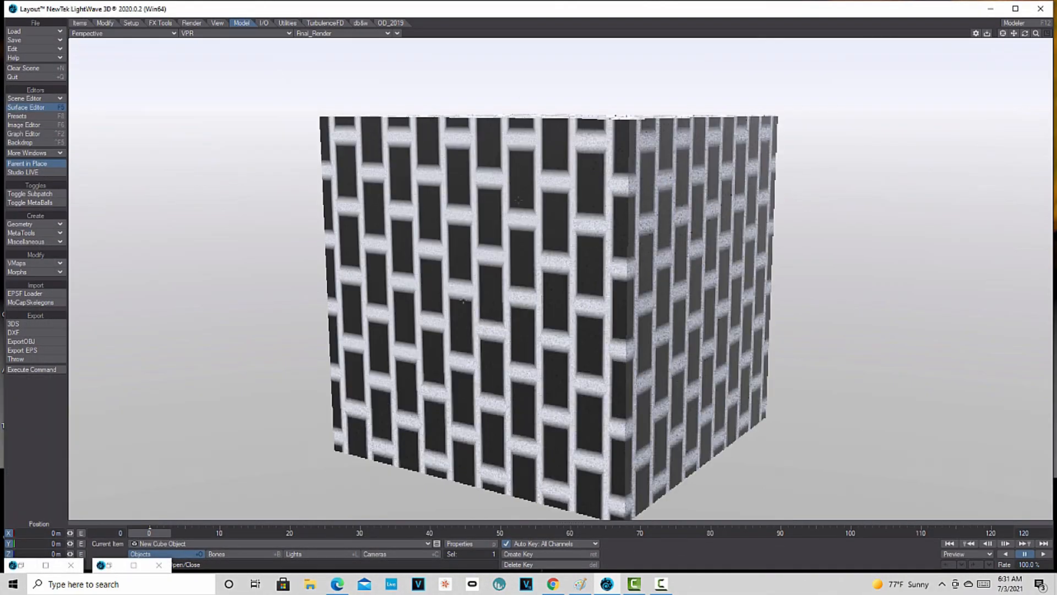
Restore the Node Editor below the VPR preview and set the Bricks texture's axis to Z.
{"action": "left_click", "coordinate": [38, 563]}
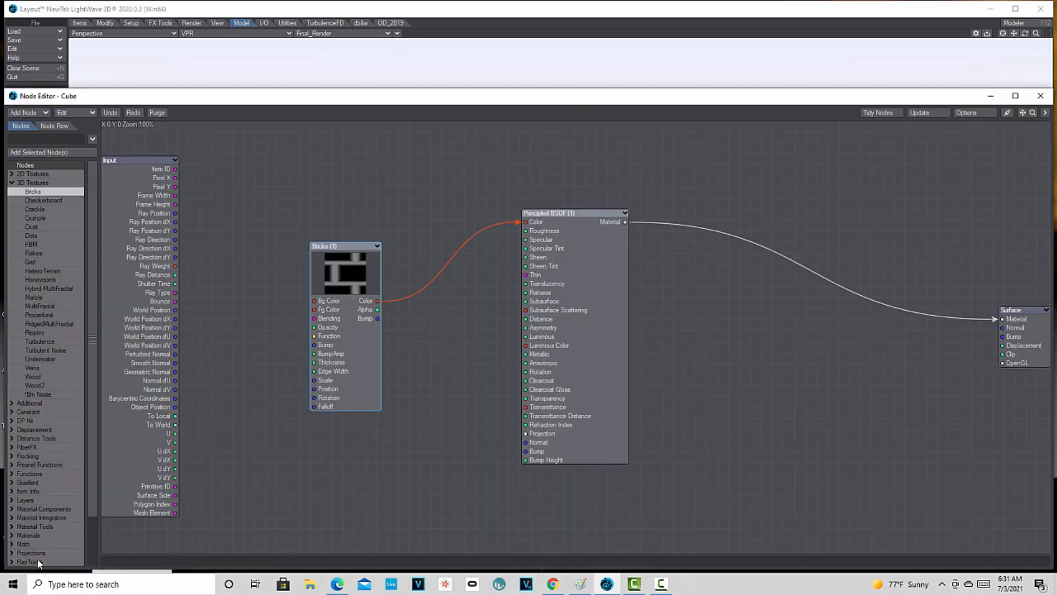
{"action": "left_click_drag", "start_coordinate": [521, 99], "coordinate": [559, 232]}
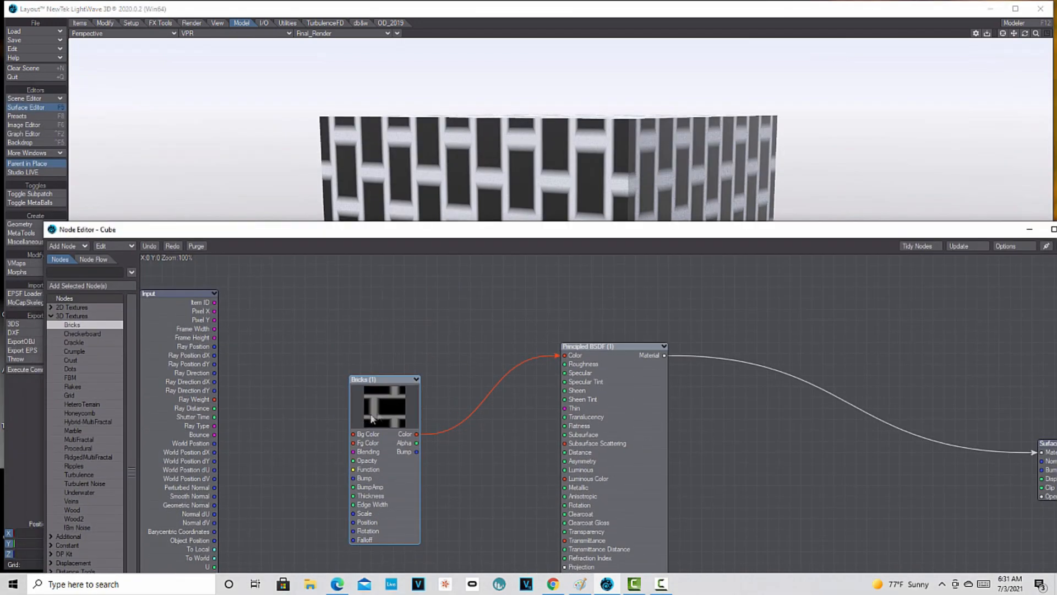
{"action": "double_click", "coordinate": [371, 419]}
{"action": "left_click", "coordinate": [211, 397]}
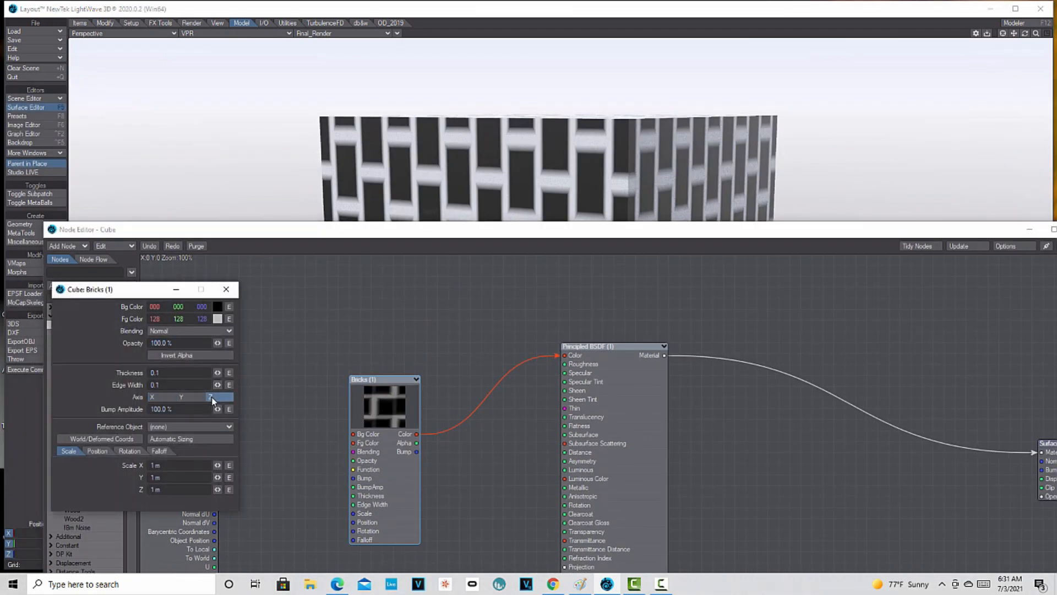
Connect the Bricks node's Bump output to the Bump input of the Principled BSDF.
{"action": "left_click_drag", "start_coordinate": [564, 232], "coordinate": [704, 222]}
{"action": "left_click_drag", "start_coordinate": [527, 217], "coordinate": [457, 122]}
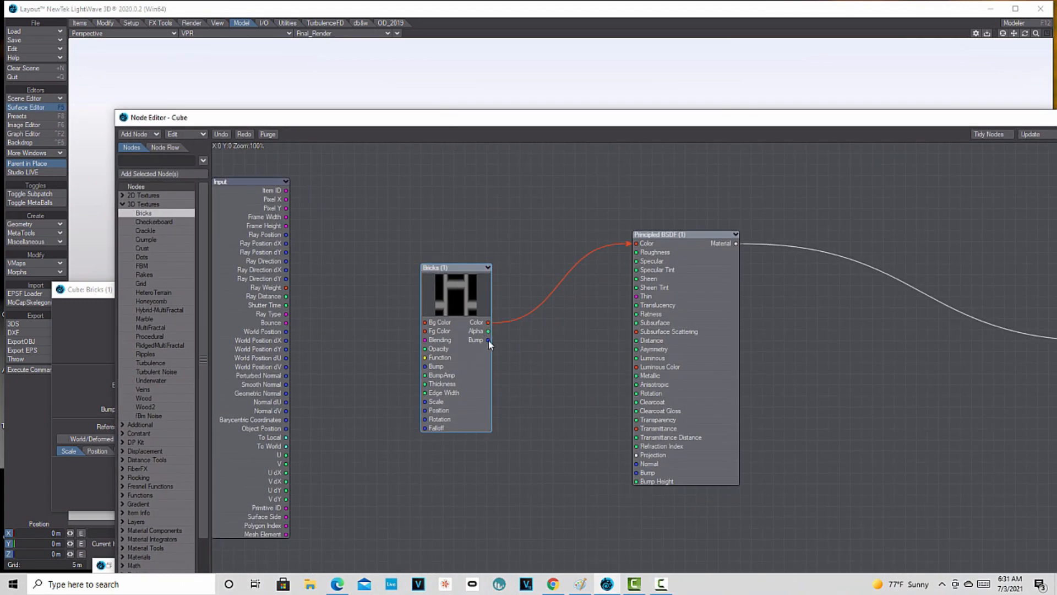
{"action": "left_click_drag", "start_coordinate": [488, 340], "coordinate": [636, 473]}
Raise the cube about 2.2 m along the Y axis in the perspective view.
{"action": "left_click_drag", "start_coordinate": [590, 118], "coordinate": [578, 337]}
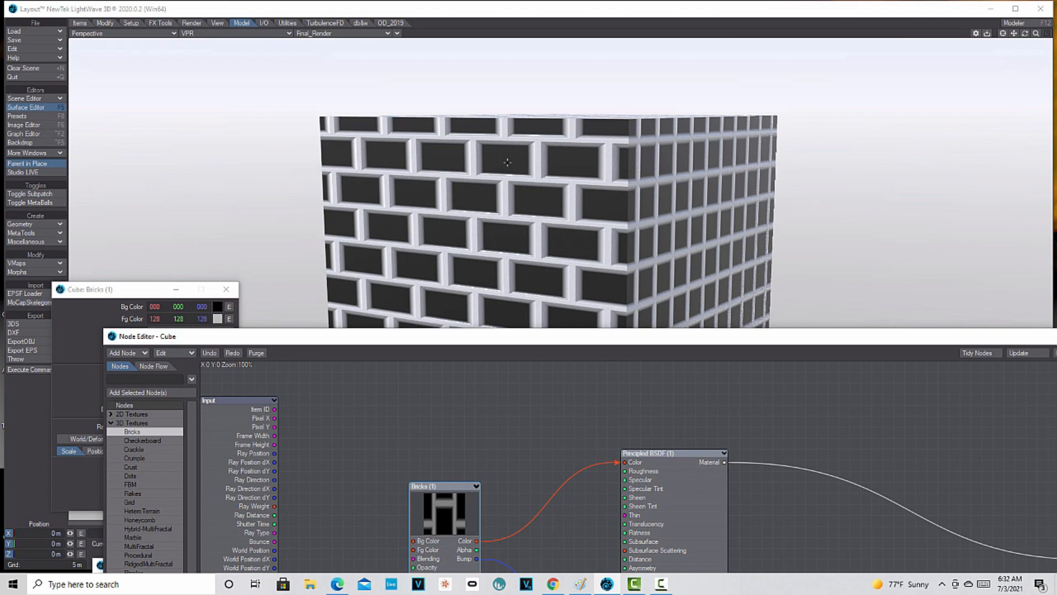
{"action": "right_click_drag", "start_coordinate": [537, 308], "coordinate": [538, 225]}
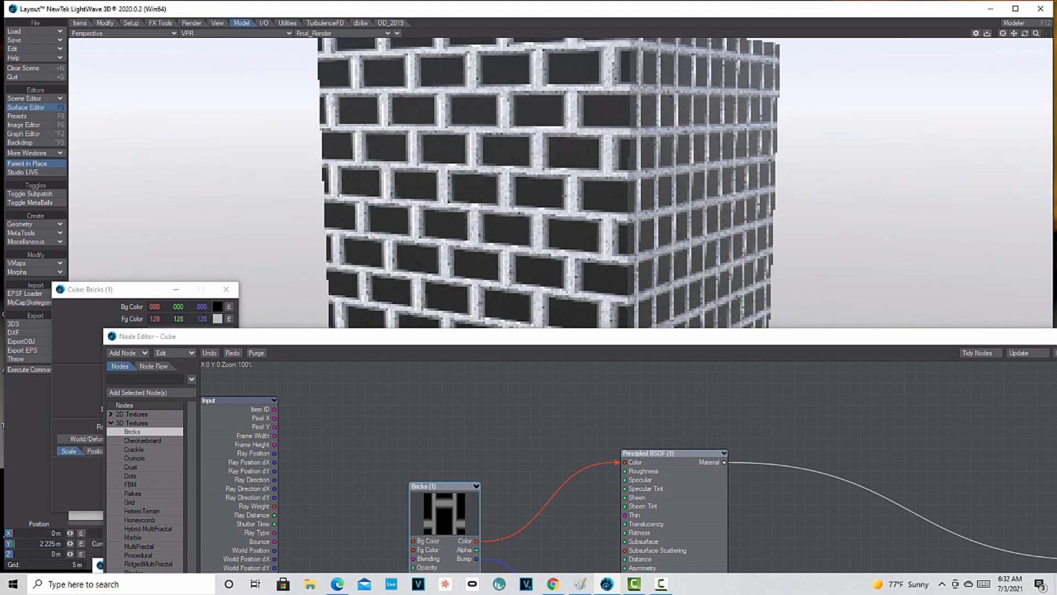
{"action": "left_click_drag", "start_coordinate": [592, 342], "coordinate": [573, 303]}
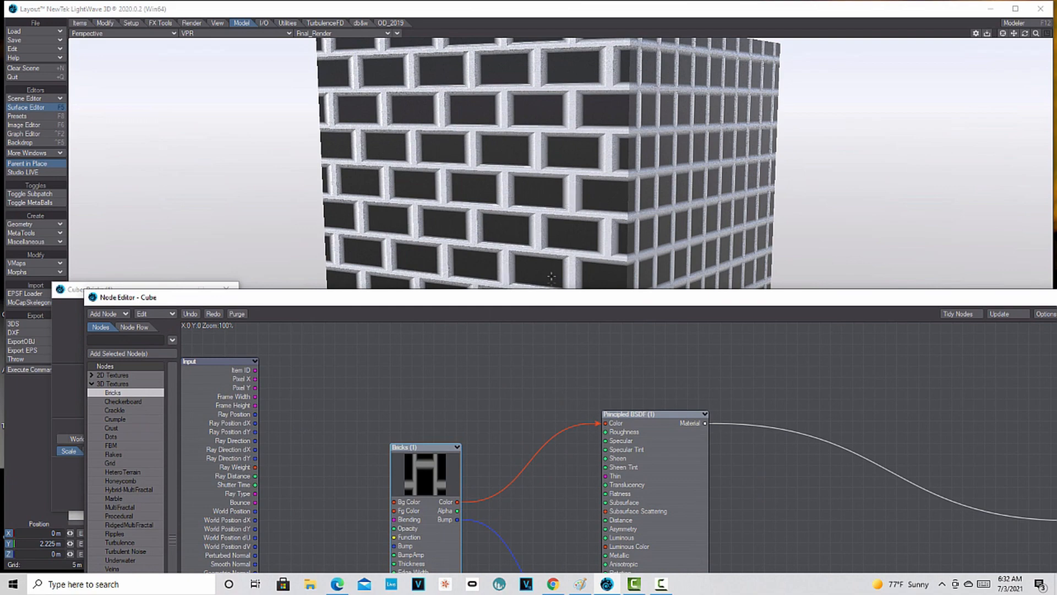
Set the Bricks node's background color to red 191, 0, 0.
{"action": "left_click_drag", "start_coordinate": [539, 298], "coordinate": [514, 218]}
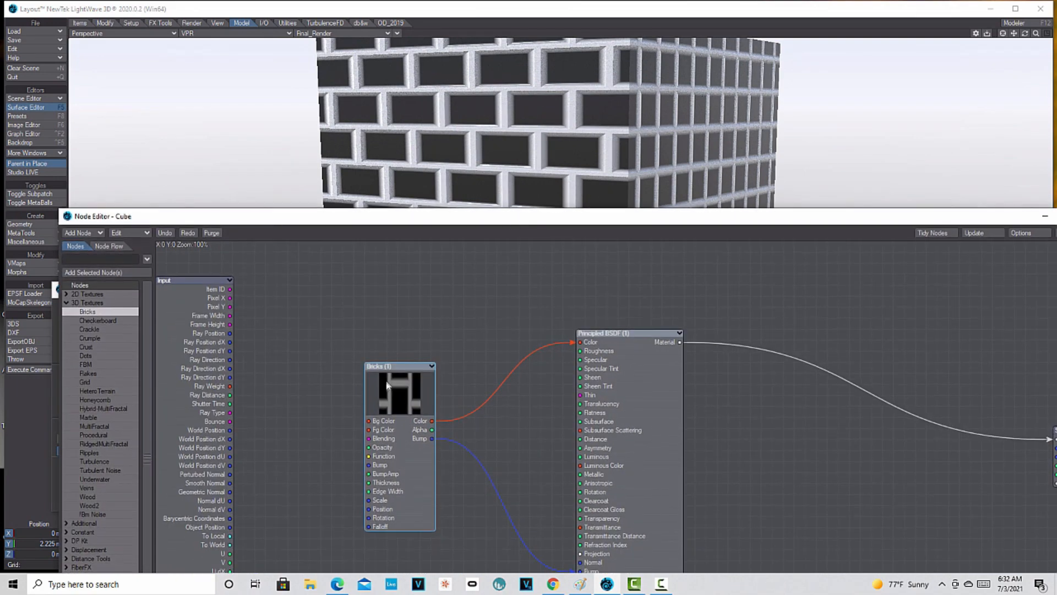
{"action": "double_click", "coordinate": [398, 393]}
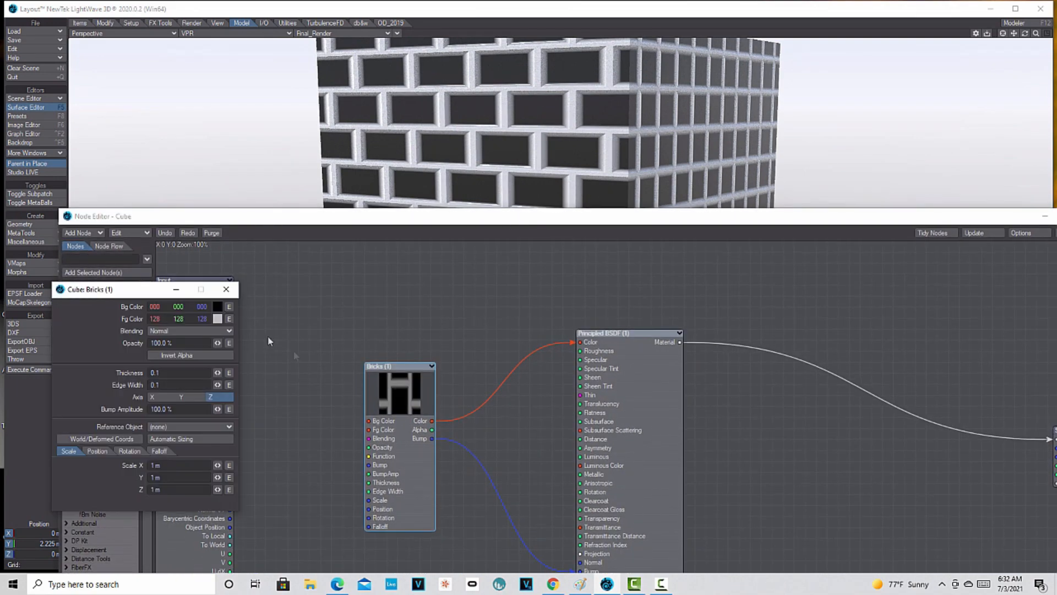
{"action": "left_click", "coordinate": [221, 310]}
{"action": "left_click", "coordinate": [180, 396]}
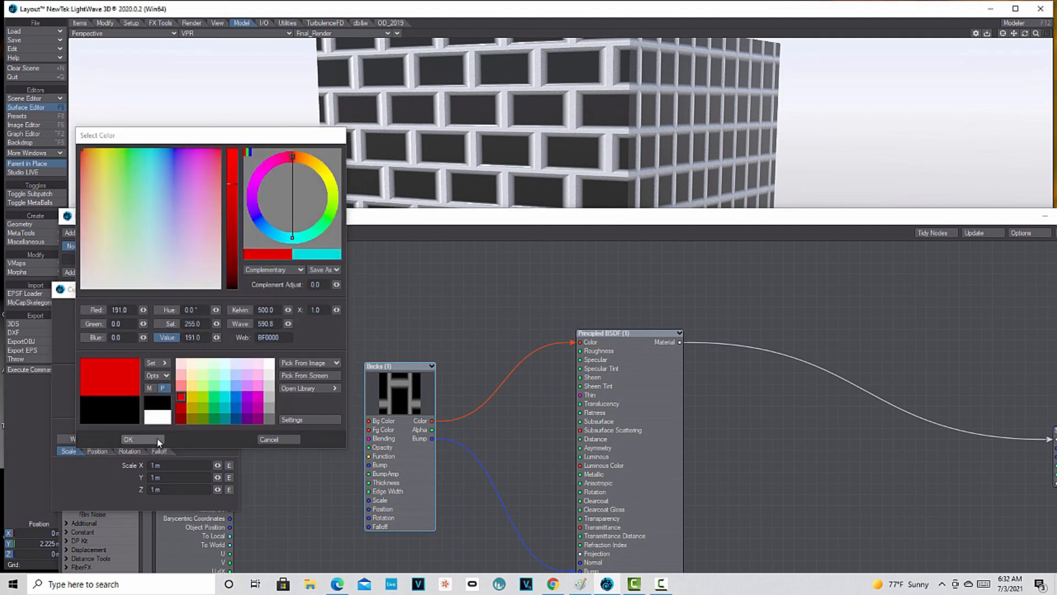
{"action": "left_click", "coordinate": [157, 438]}
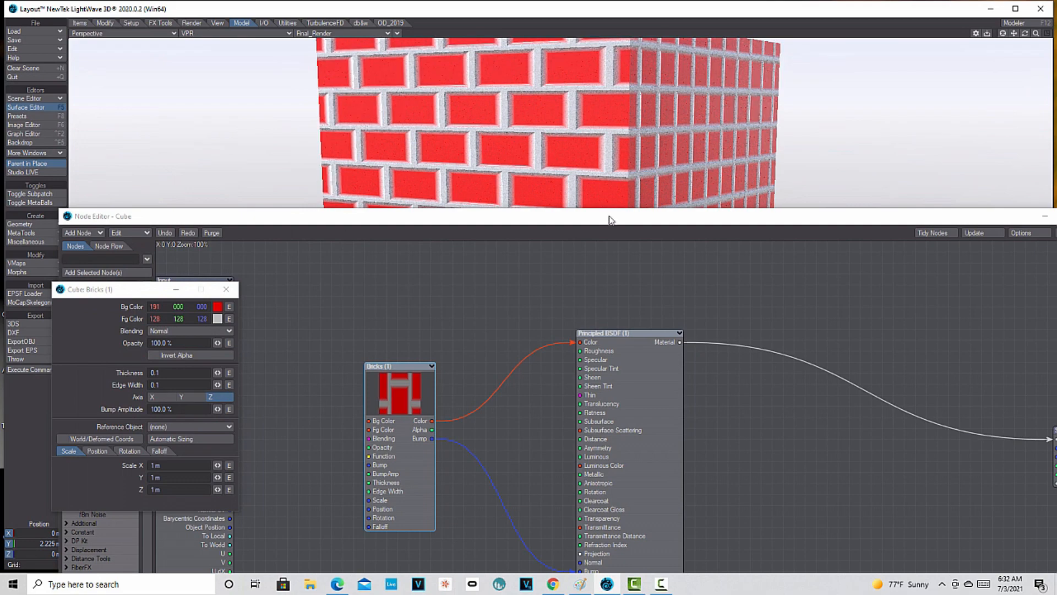
{"action": "left_click_drag", "start_coordinate": [607, 220], "coordinate": [562, 329]}
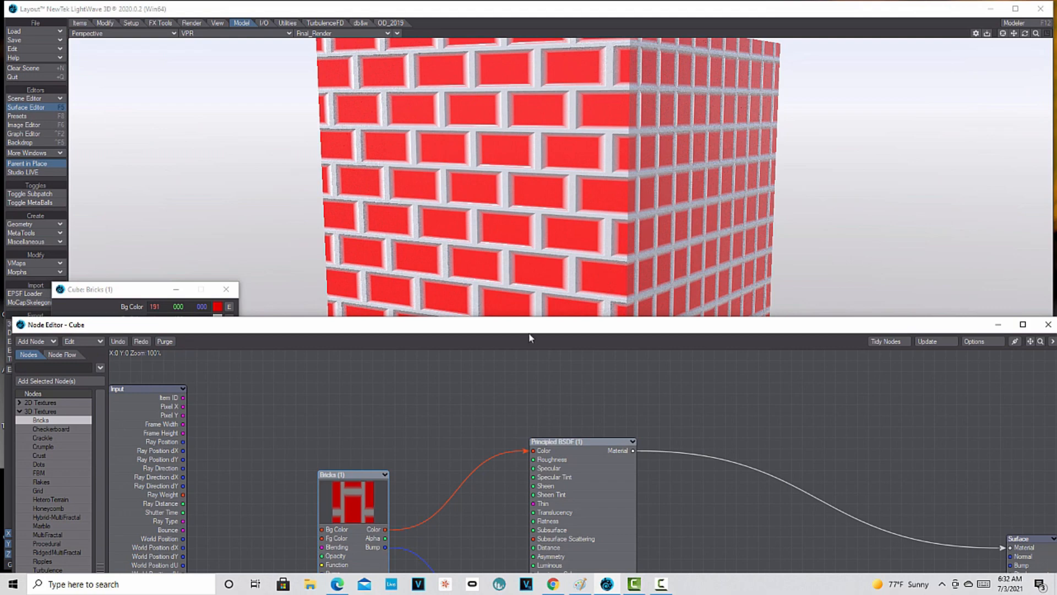
Set the Bricks node's Bump Amplitude to -42% and check the mortar relief on the rendered cube.
{"action": "left_click_drag", "start_coordinate": [523, 323], "coordinate": [569, 231]}
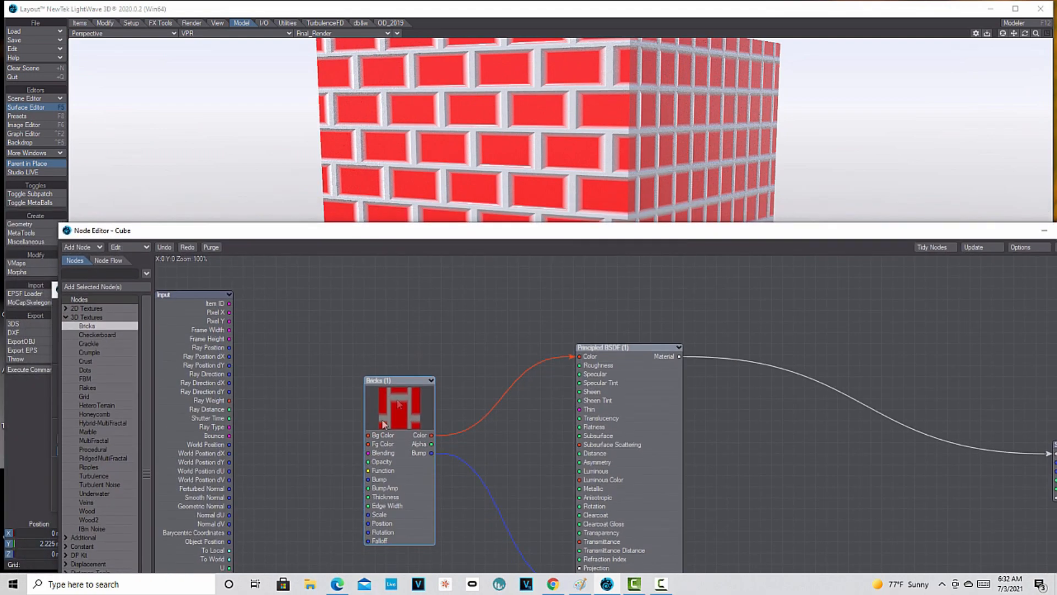
{"action": "double_click", "coordinate": [406, 411]}
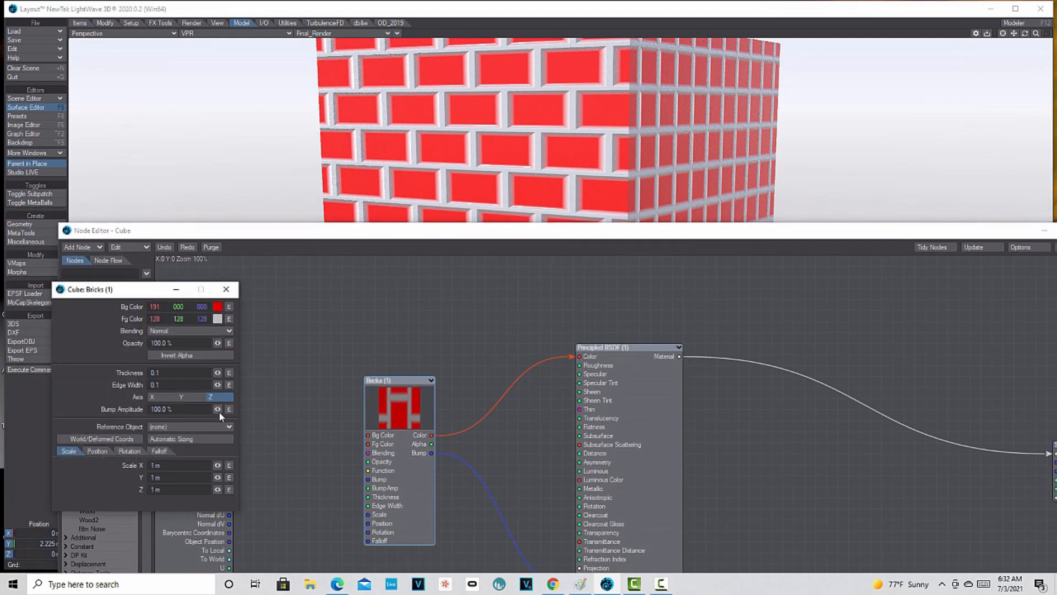
{"action": "left_click_drag", "start_coordinate": [216, 409], "coordinate": [196, 410]}
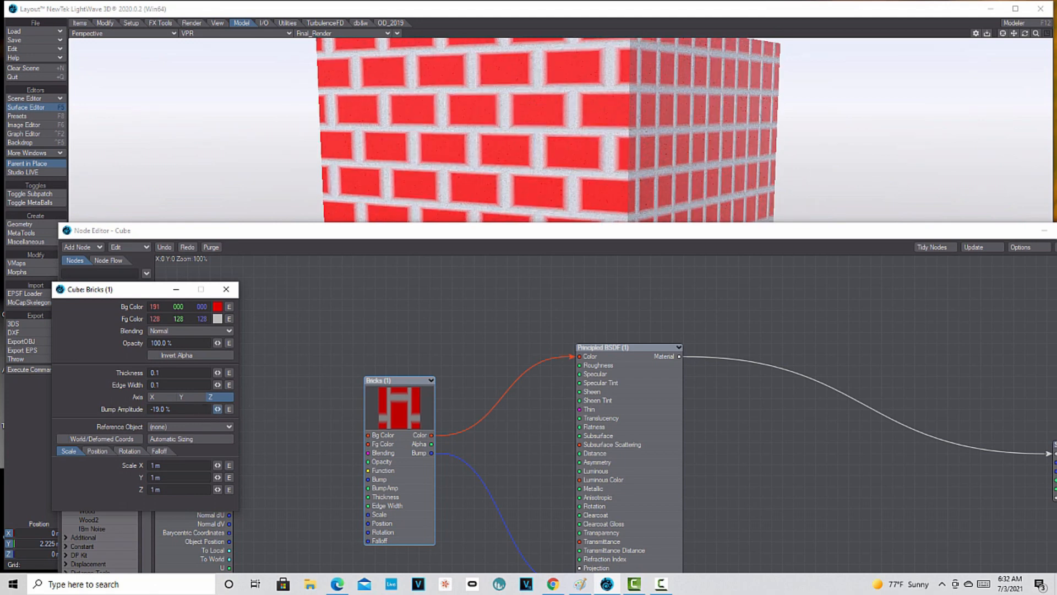
{"action": "left_click_drag", "start_coordinate": [196, 410], "coordinate": [212, 411]}
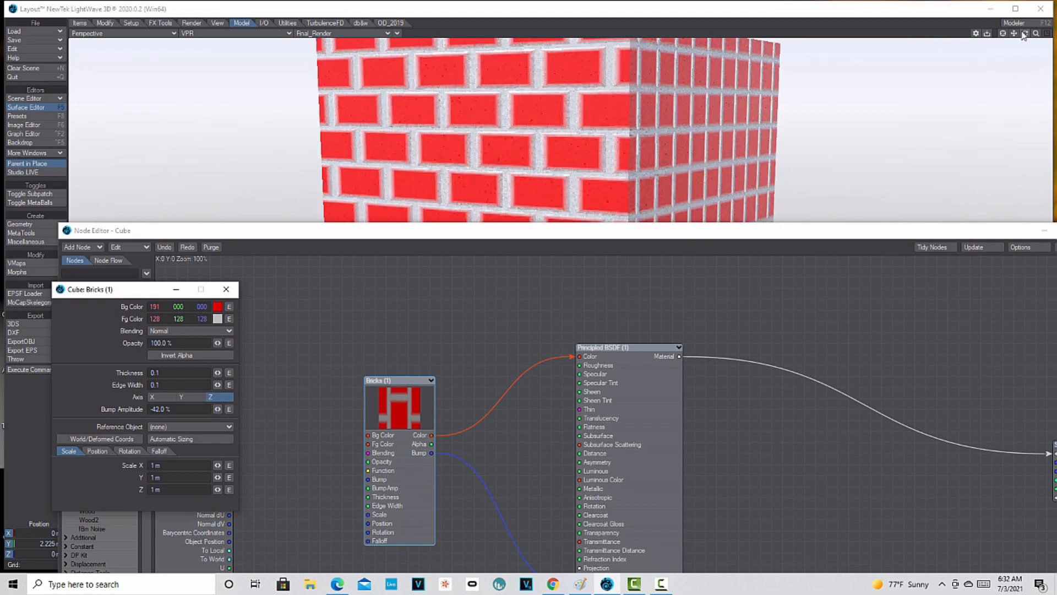
{"action": "left_click_drag", "start_coordinate": [669, 237], "coordinate": [662, 431]}
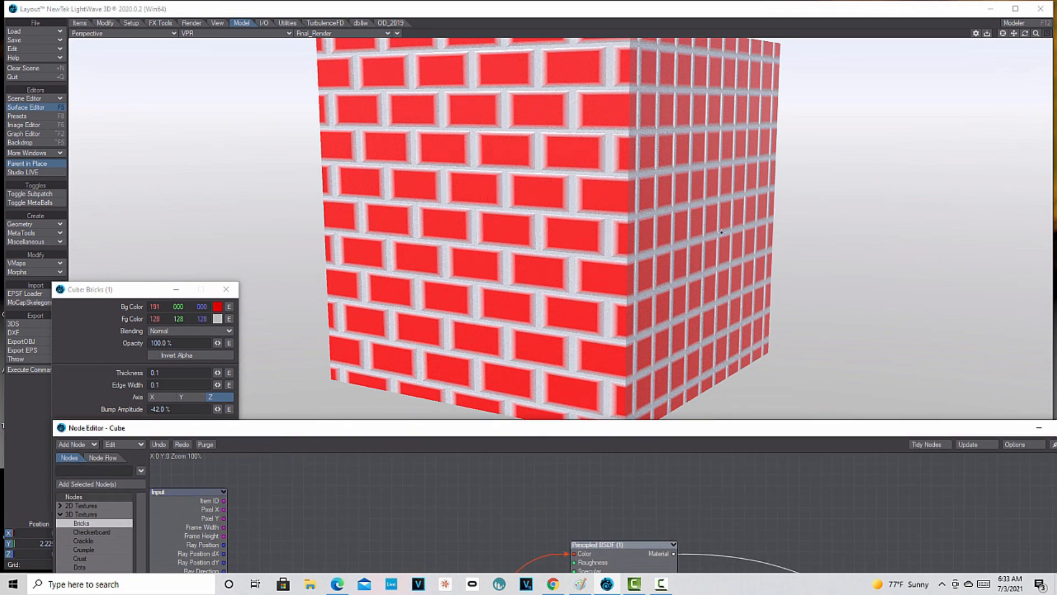
{"action": "left_click_drag", "start_coordinate": [624, 429], "coordinate": [611, 319]}
{"action": "double_click", "coordinate": [396, 500]}
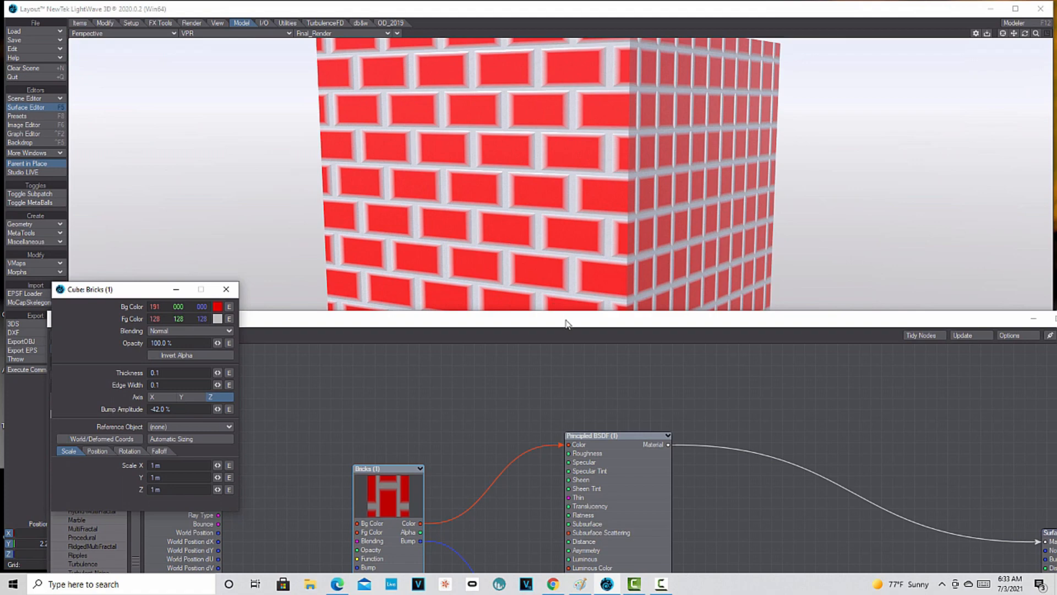
{"action": "left_click_drag", "start_coordinate": [567, 323], "coordinate": [637, 420]}
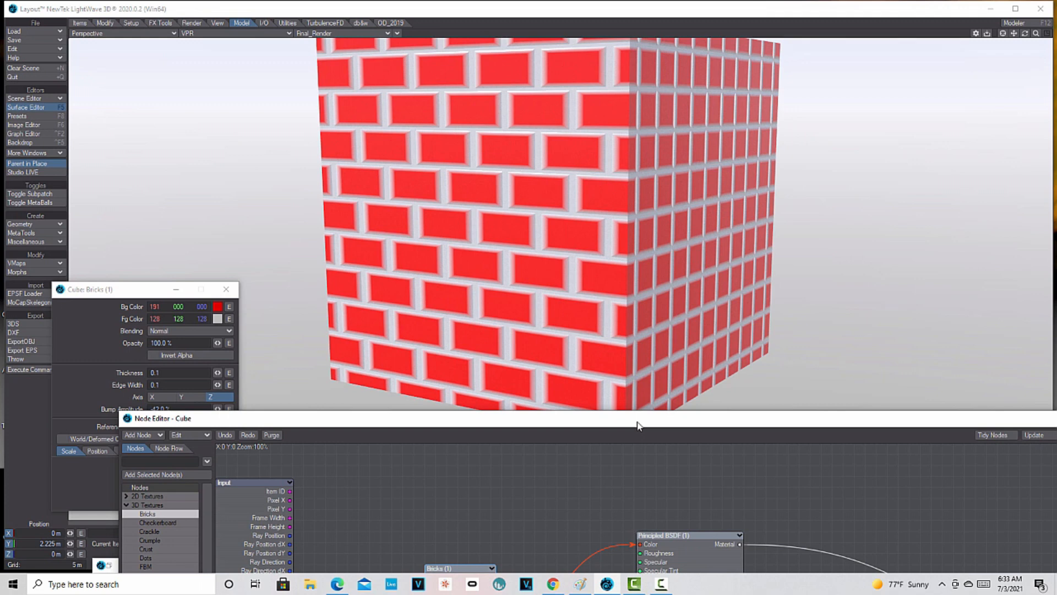
Add a 3D Turbulence texture beside the Bricks node and connect its Color output to the Bricks Bg Color input.
{"action": "left_click_drag", "start_coordinate": [599, 423], "coordinate": [595, 240]}
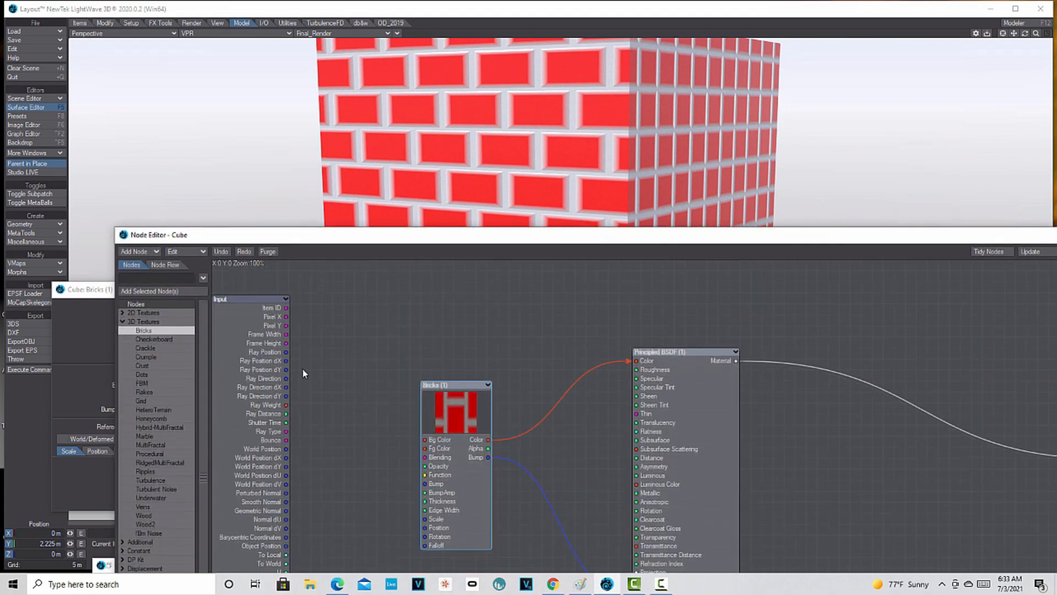
{"action": "double_click", "coordinate": [147, 482]}
{"action": "left_click_drag", "start_coordinate": [702, 417], "coordinate": [342, 388]}
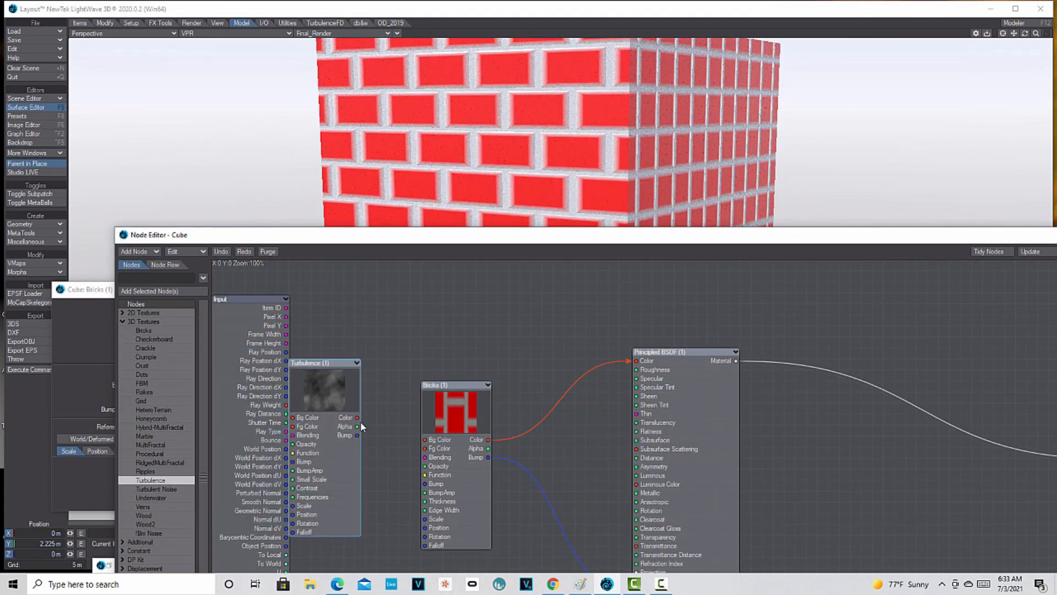
{"action": "left_click_drag", "start_coordinate": [357, 418], "coordinate": [425, 440]}
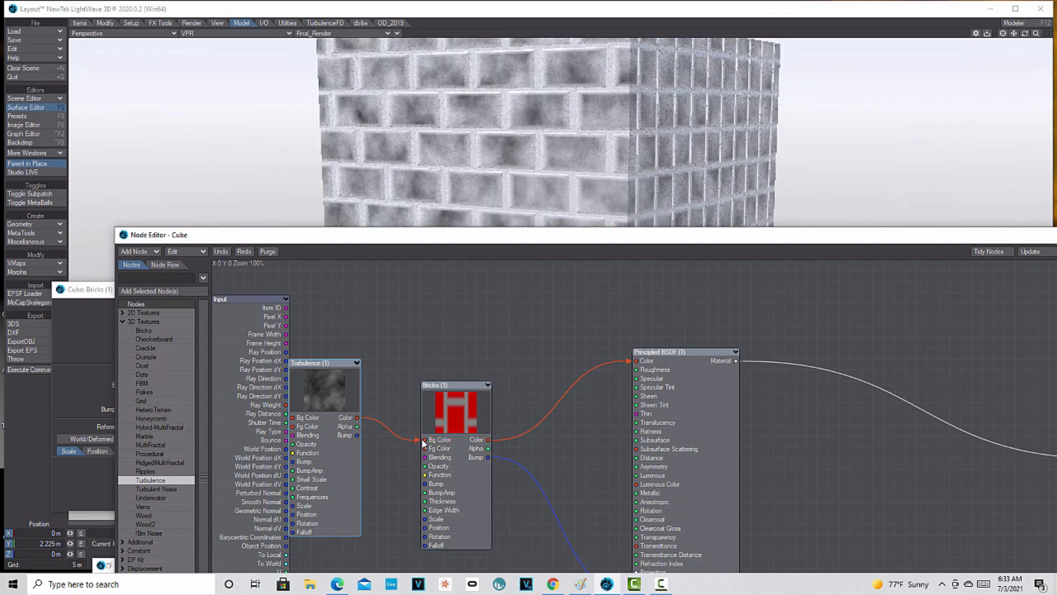
{"action": "left_click_drag", "start_coordinate": [538, 240], "coordinate": [594, 358]}
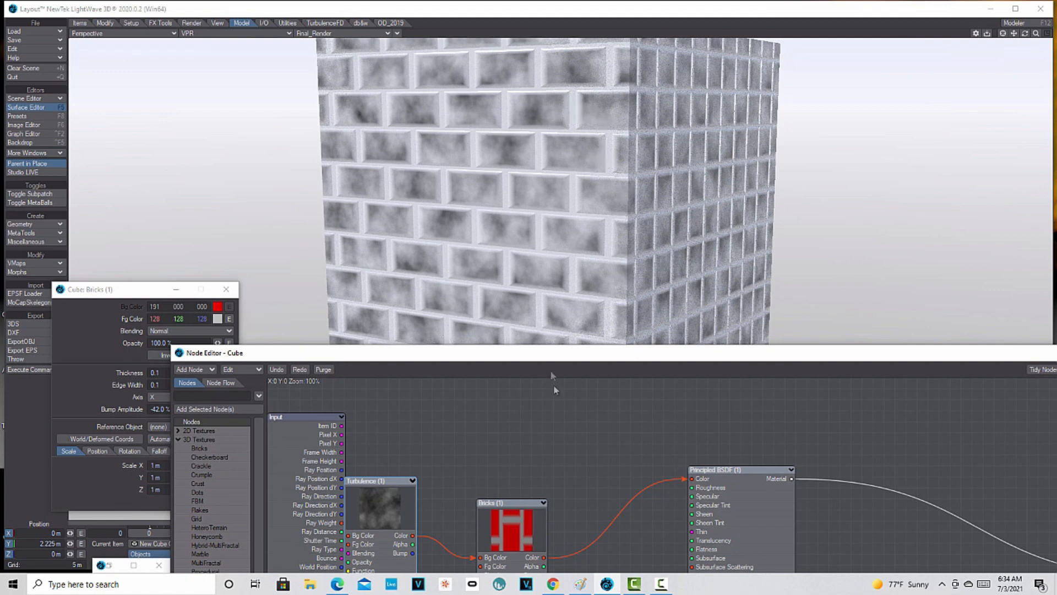
Set the Turbulence node's background color to red 191, 0, 0.
{"action": "left_click_drag", "start_coordinate": [547, 354], "coordinate": [566, 237]}
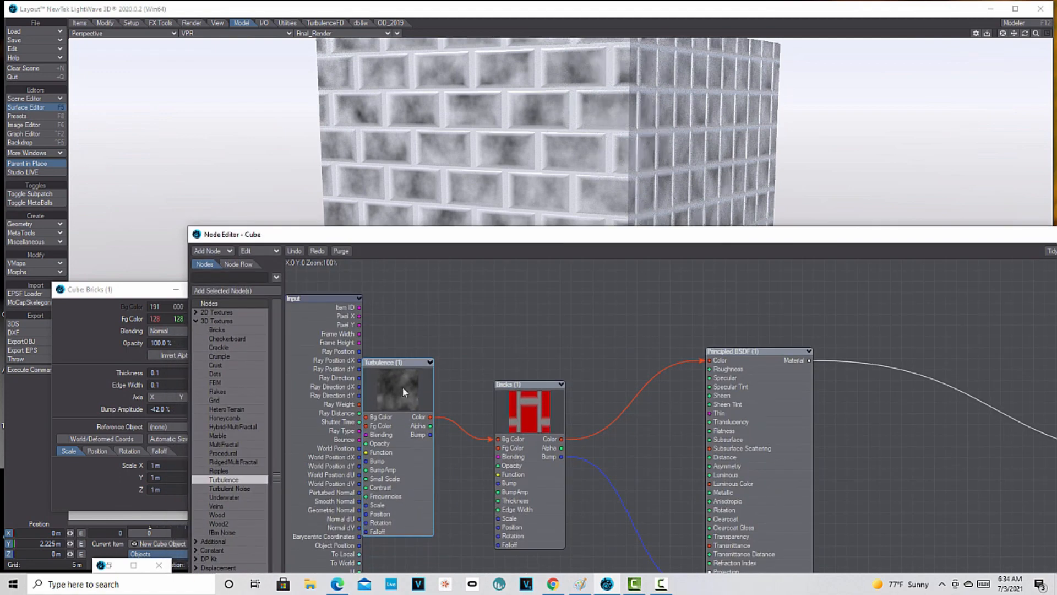
{"action": "double_click", "coordinate": [414, 400]}
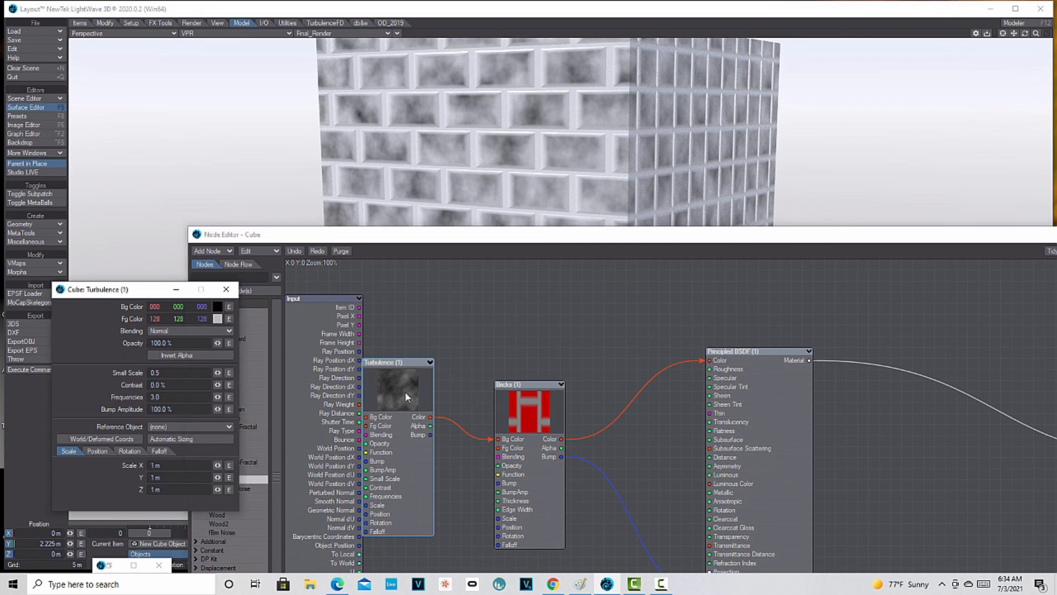
{"action": "left_click", "coordinate": [217, 311]}
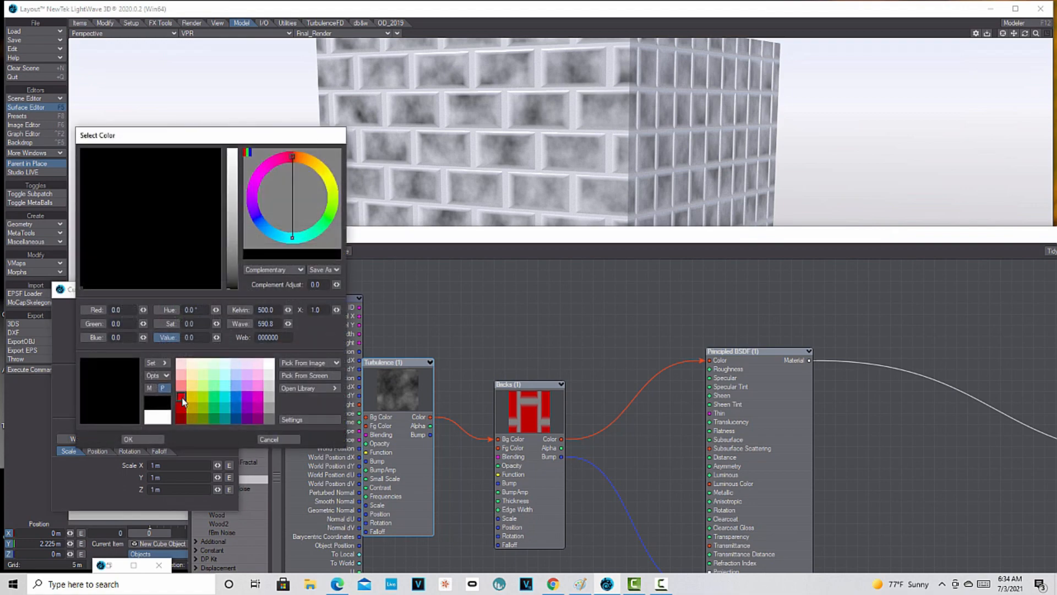
{"action": "left_click", "coordinate": [182, 399]}
{"action": "left_click", "coordinate": [140, 439]}
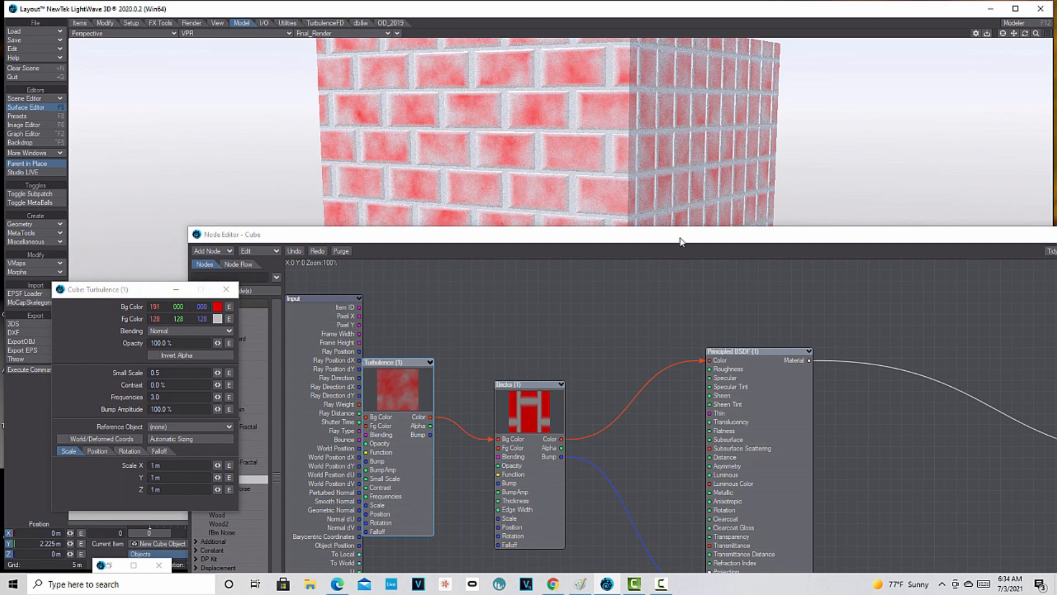
Disable the Backdrop environment to view the brick cube without environment lighting.
{"action": "left_click_drag", "start_coordinate": [911, 236], "coordinate": [613, 481]}
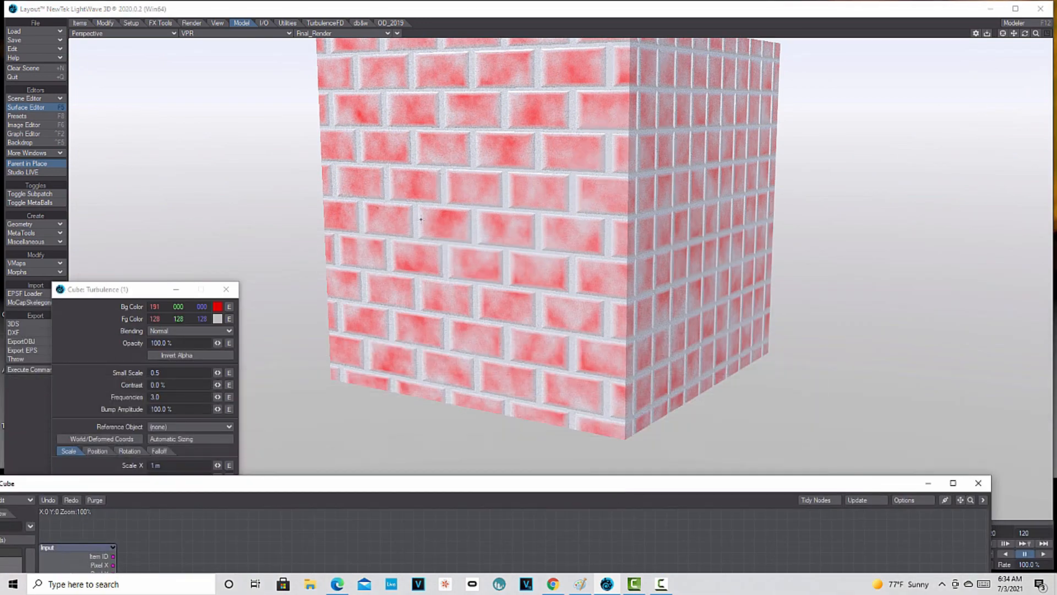
{"action": "left_click", "coordinate": [44, 143]}
{"action": "left_click", "coordinate": [163, 202]}
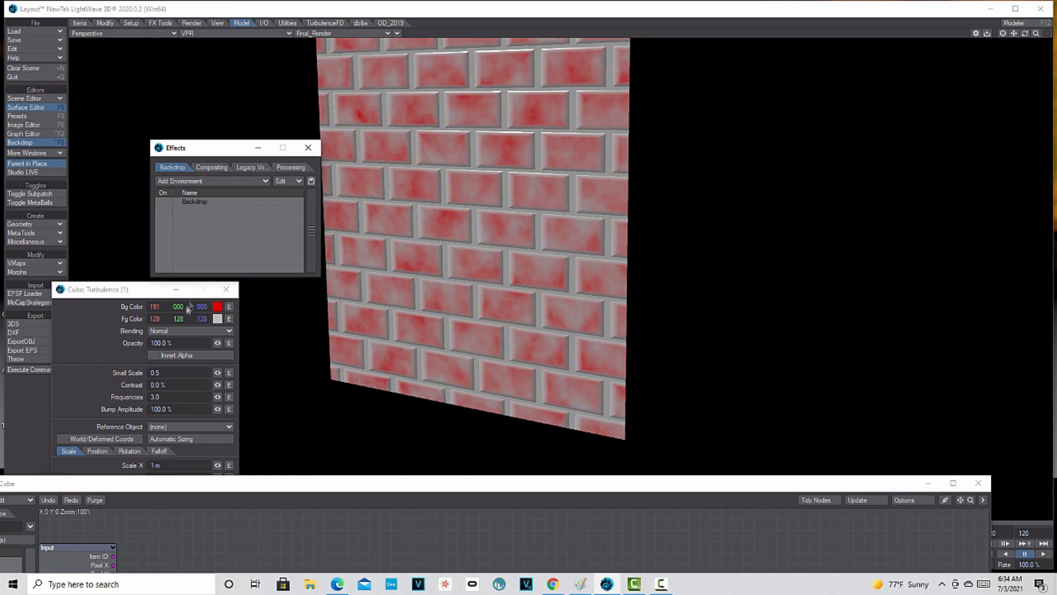
Set the Principled BSDF's Roughness to 100% and check the brick cube in the render view.
{"action": "left_click_drag", "start_coordinate": [223, 483], "coordinate": [363, 252]}
{"action": "double_click", "coordinate": [646, 414]}
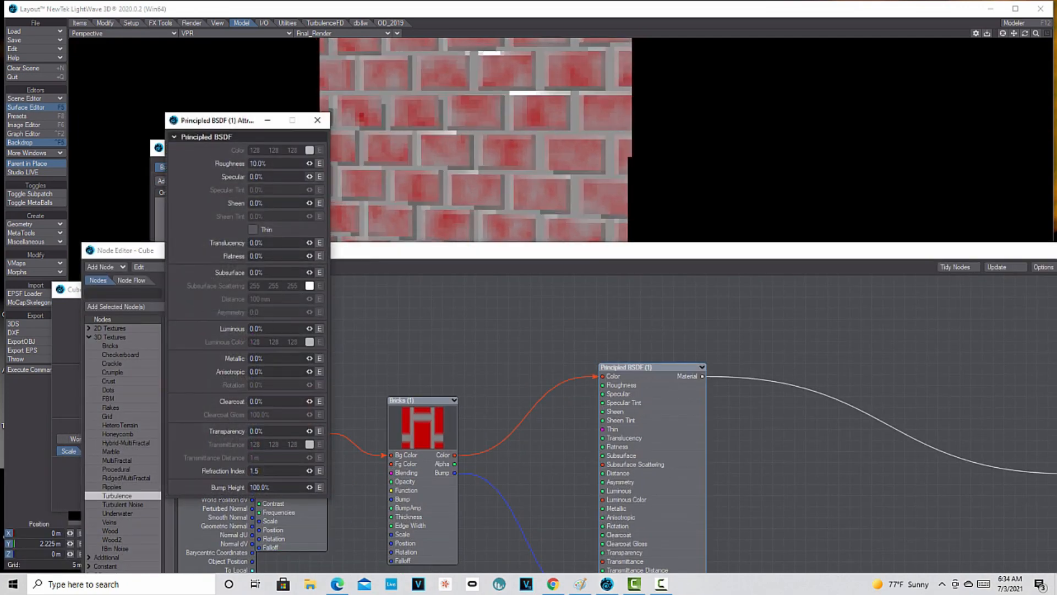
{"action": "left_click_drag", "start_coordinate": [309, 164], "coordinate": [364, 164]}
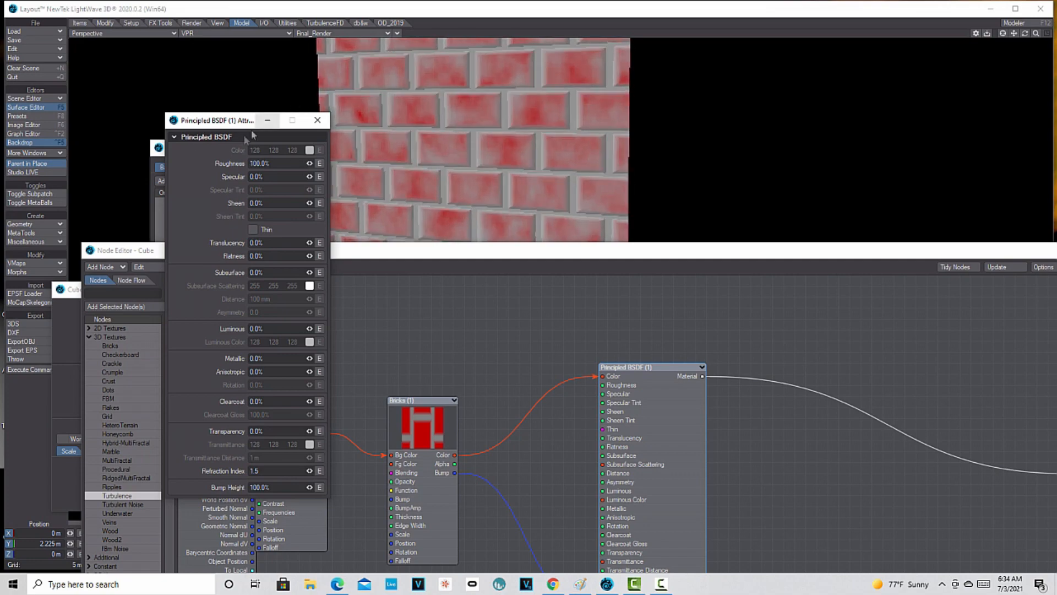
{"action": "left_click", "coordinate": [317, 120]}
{"action": "left_click_drag", "start_coordinate": [609, 251], "coordinate": [565, 432]}
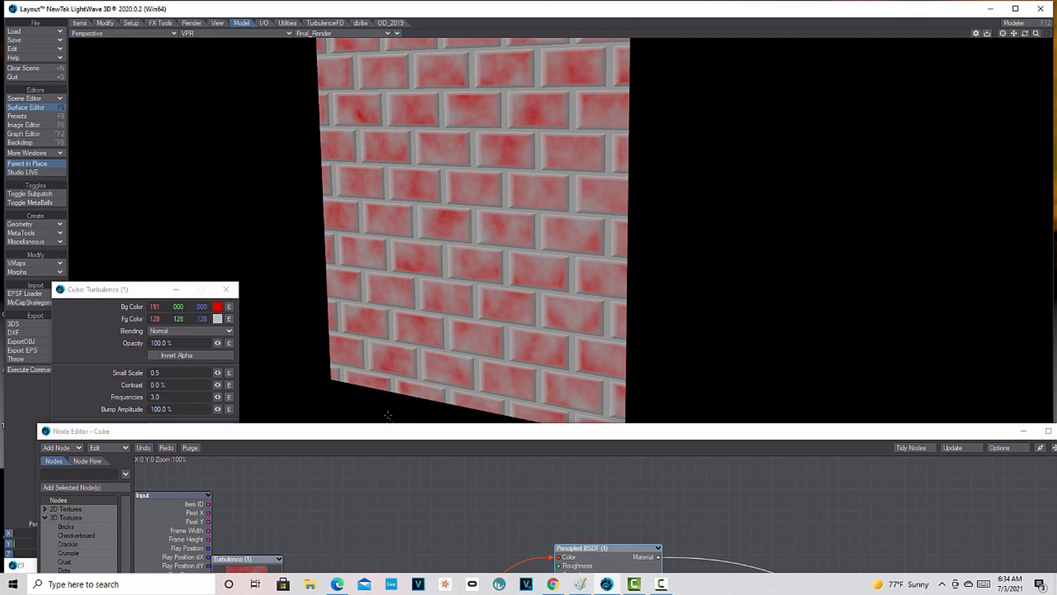
Remove the Bricks node from the network by cutting it, keeping the Turbulence and Principled BSDF nodes.
{"action": "left_click_drag", "start_coordinate": [401, 431], "coordinate": [437, 154]}
{"action": "double_click", "coordinate": [431, 324]}
{"action": "key", "text": "Delete"}
{"action": "left_click", "coordinate": [284, 72]}
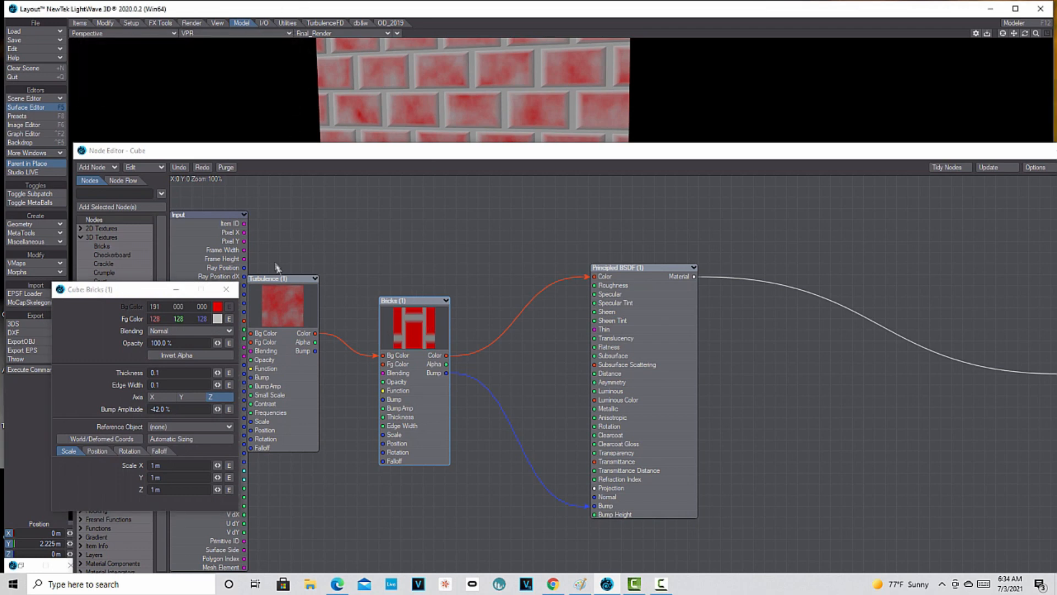
{"action": "left_click", "coordinate": [226, 289]}
{"action": "right_click", "coordinate": [402, 322]}
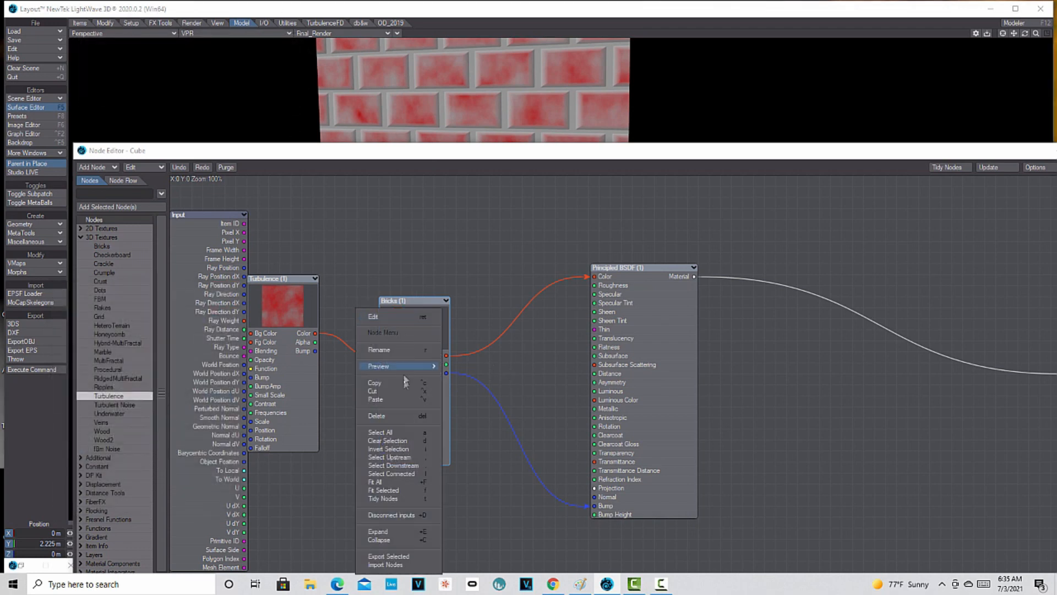
{"action": "left_click", "coordinate": [396, 391]}
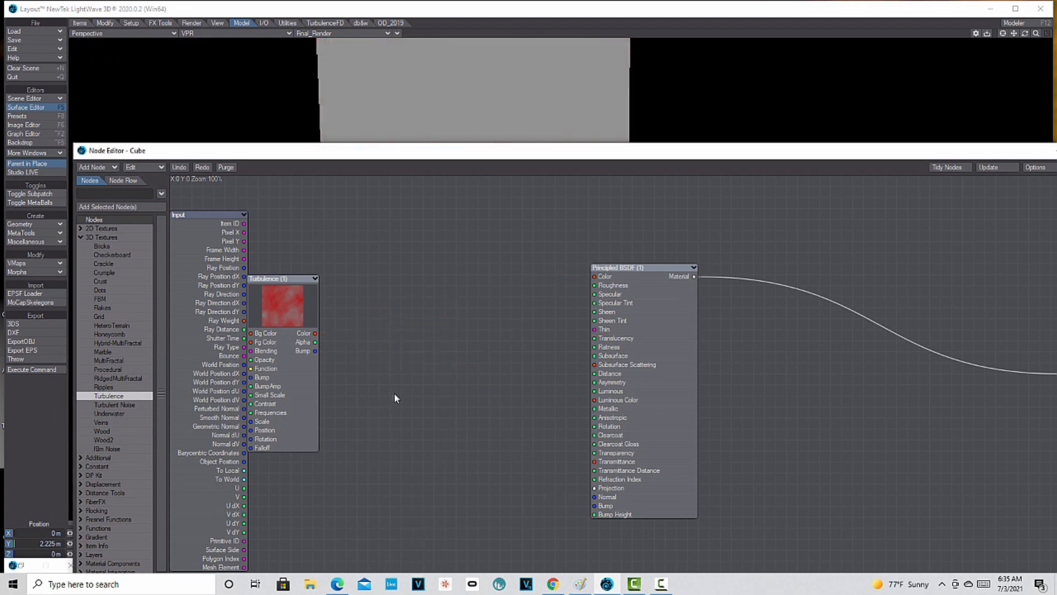
Add a 3D Dots texture and connect its Color and Bump outputs to the Principled BSDF's Color and Bump inputs.
{"action": "double_click", "coordinate": [114, 289]}
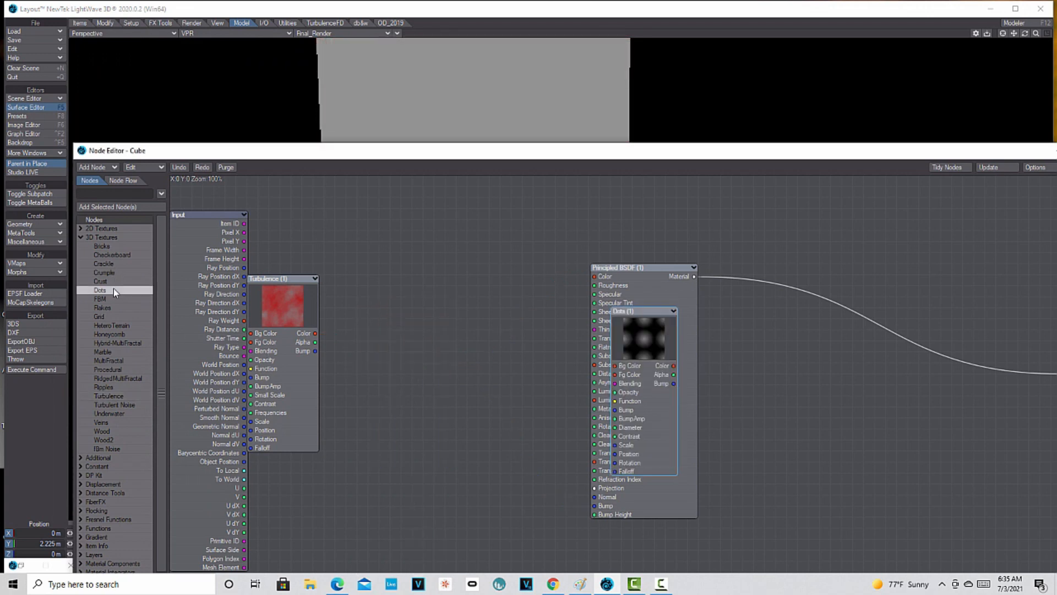
{"action": "left_click_drag", "start_coordinate": [654, 342], "coordinate": [596, 276]}
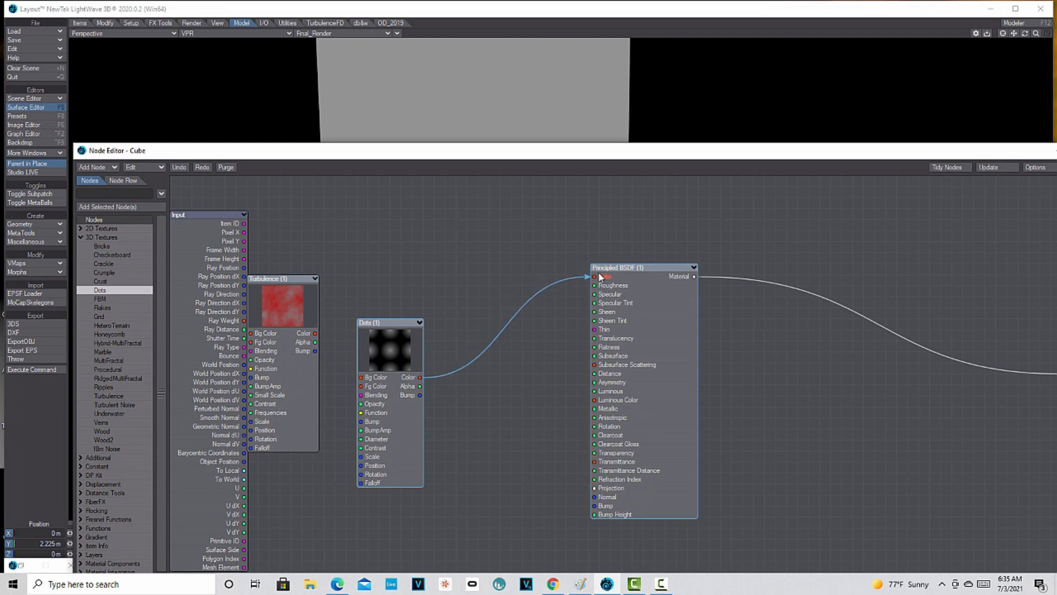
{"action": "left_click_drag", "start_coordinate": [420, 395], "coordinate": [594, 505]}
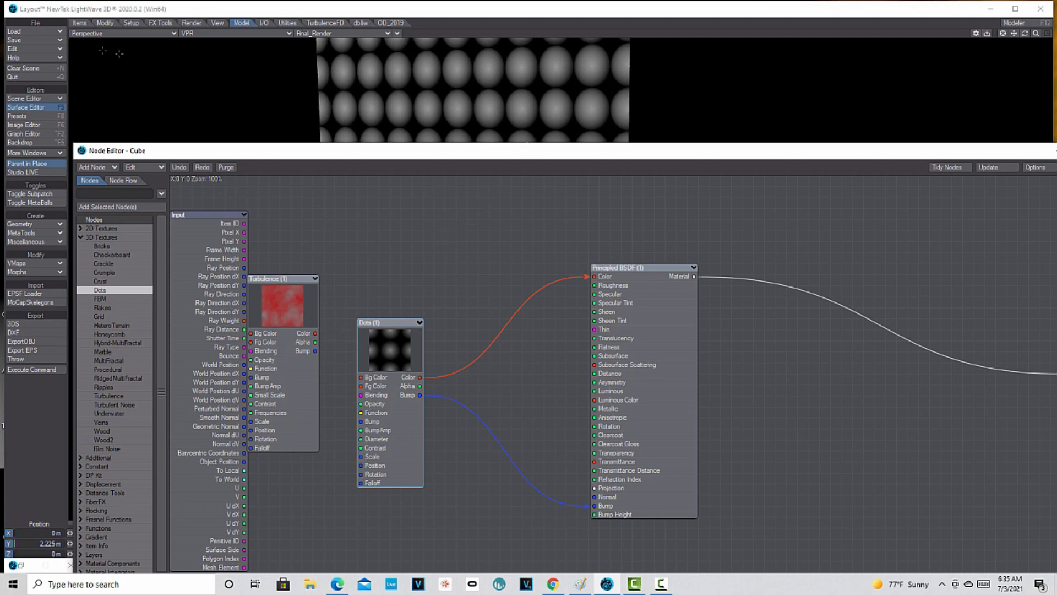
Re-enable the Backdrop environment and check the dotted cube in the render view.
{"action": "left_click", "coordinate": [30, 142]}
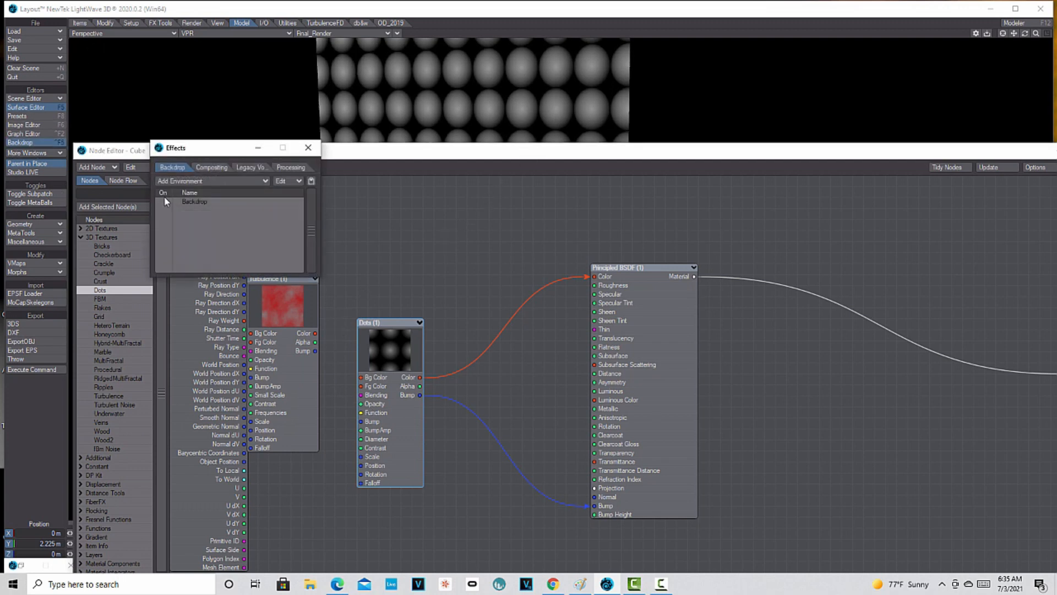
{"action": "left_click", "coordinate": [164, 201]}
{"action": "left_click_drag", "start_coordinate": [523, 156], "coordinate": [506, 223]}
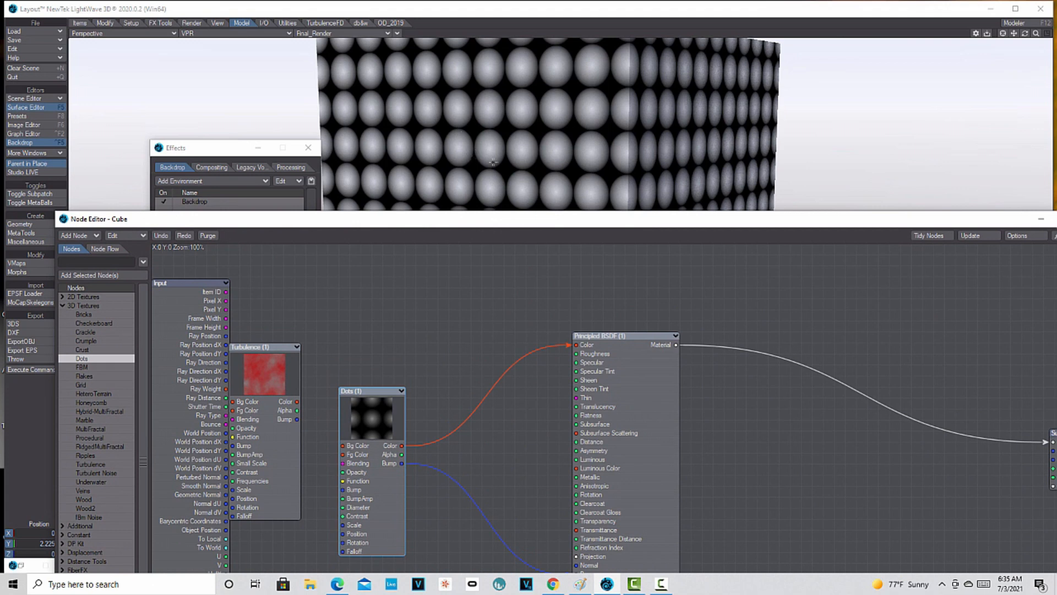
Connect the Turbulence node's Color output to the Dots Bg Color input and inspect the rendered cube.
{"action": "left_click_drag", "start_coordinate": [297, 401], "coordinate": [343, 446]}
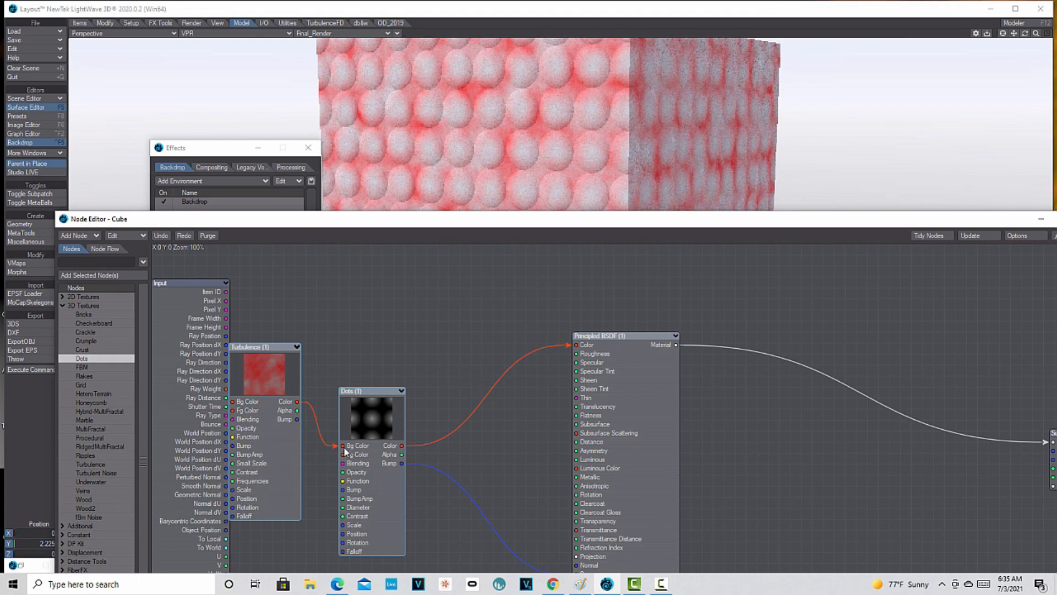
{"action": "left_click_drag", "start_coordinate": [549, 217], "coordinate": [648, 423]}
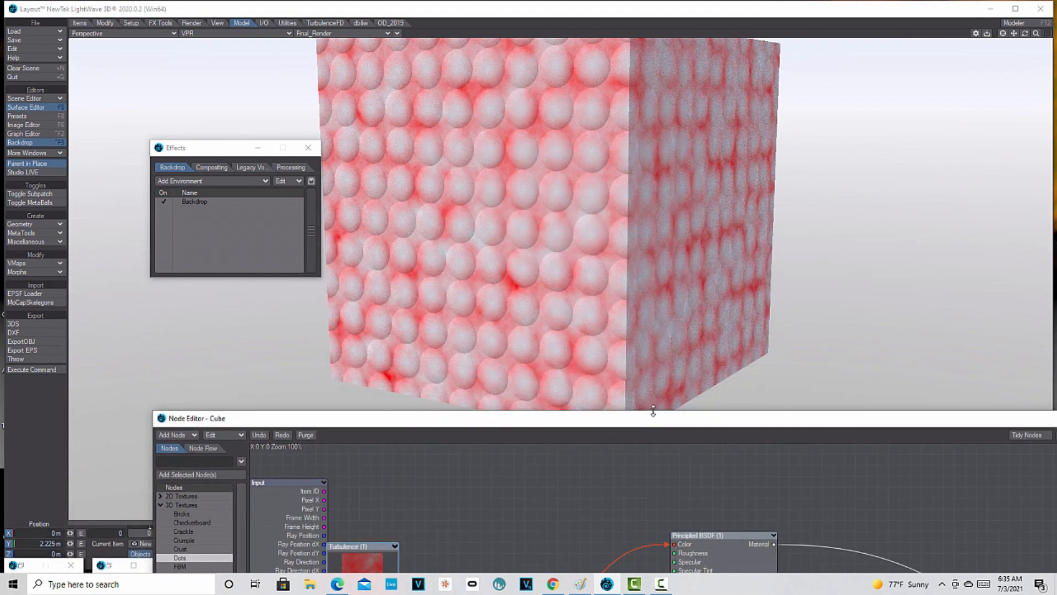